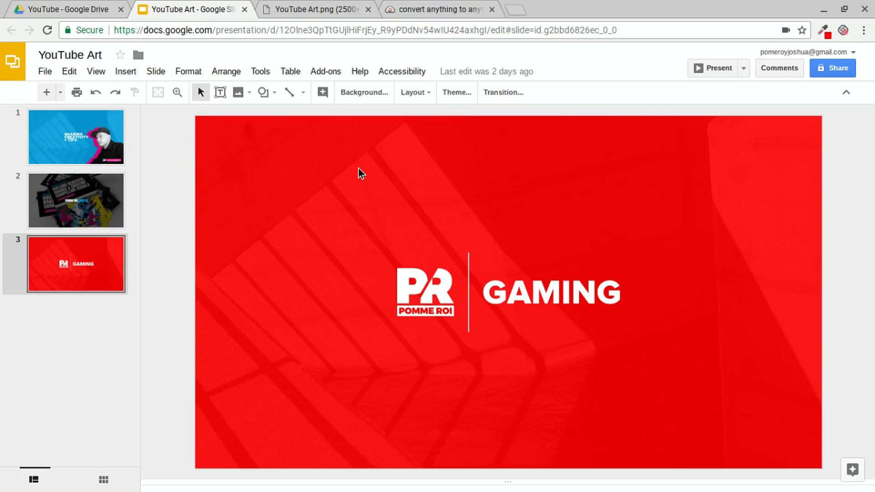
Step: Show the slide's Page setup size in pixels (2560 × 1440) and compare with the exported YouTube Art.png
{"action": "left_click", "coordinate": [51, 73]}
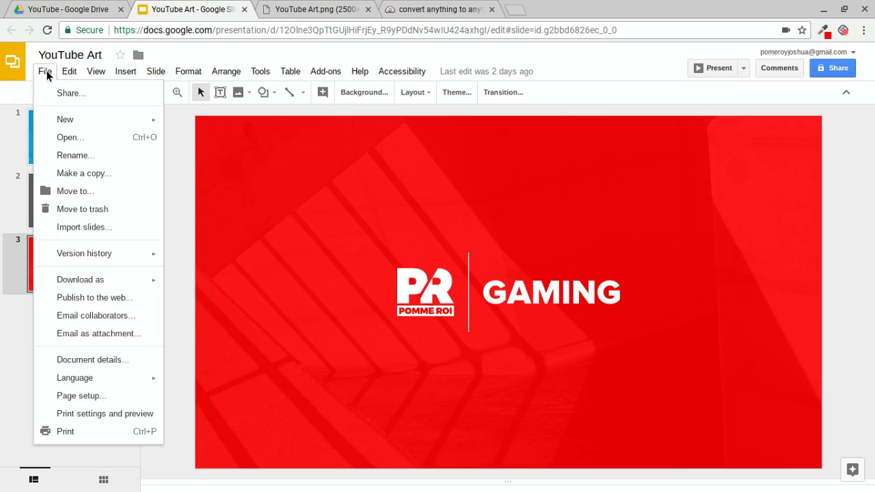
{"action": "left_click", "coordinate": [75, 397]}
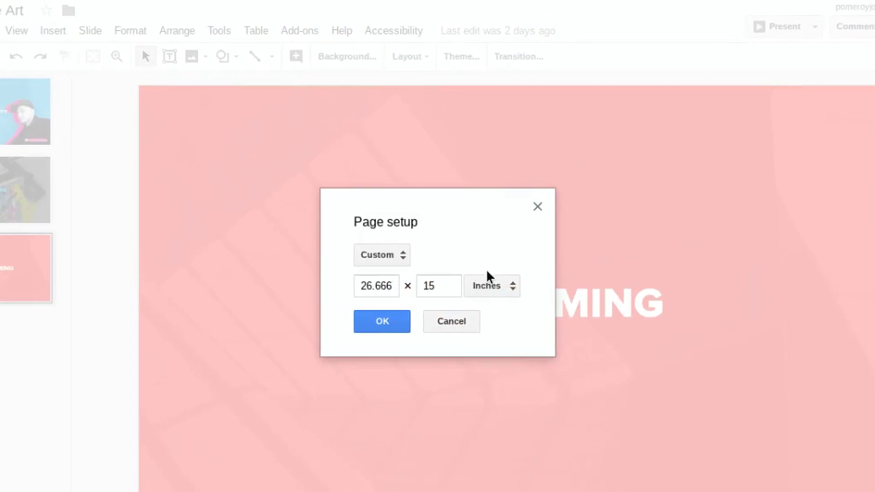
{"action": "left_click", "coordinate": [480, 275]}
{"action": "left_click", "coordinate": [496, 336]}
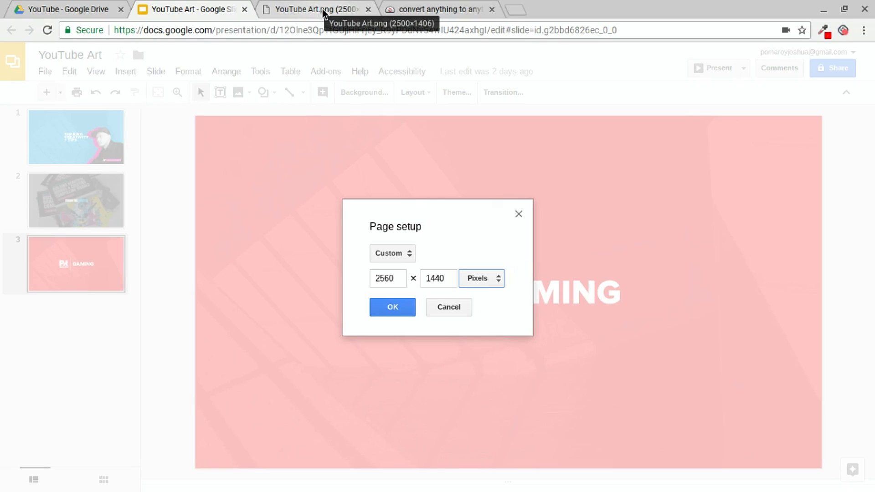
{"action": "left_click", "coordinate": [321, 9]}
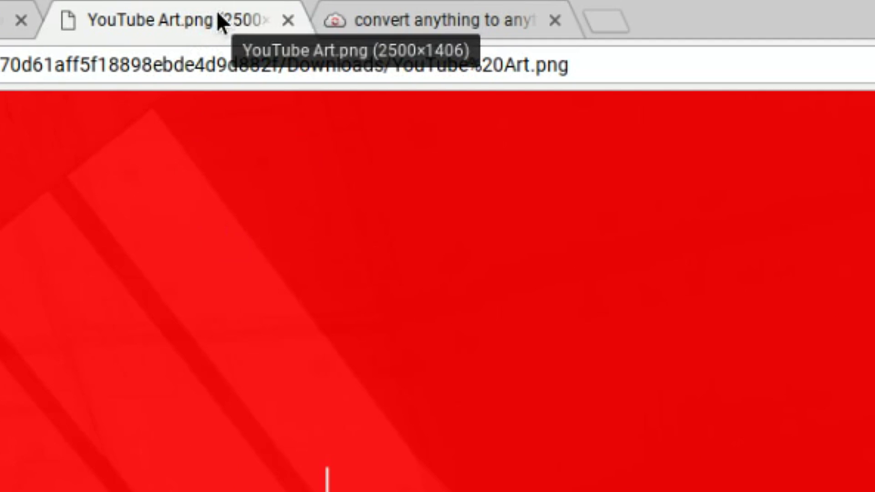
{"action": "left_click", "coordinate": [174, 9]}
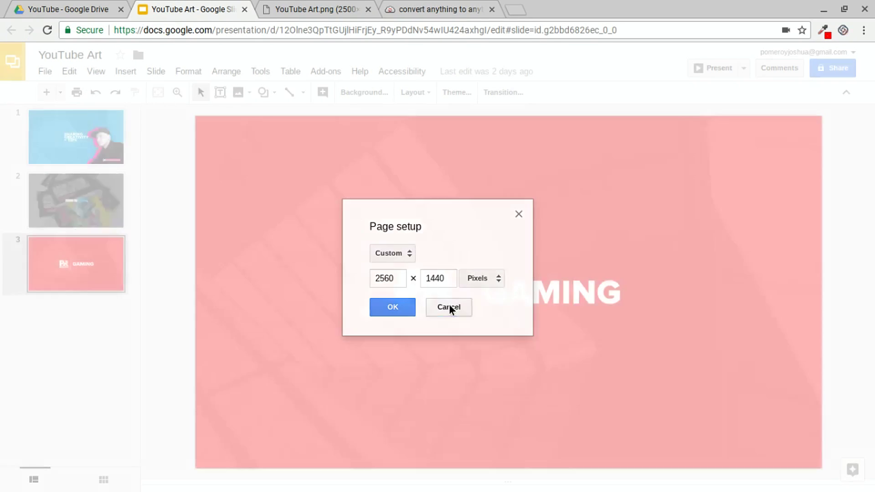
Step: Cancel Page setup and download the current slide as Scalable Vector Graphics (YouTube Art.svg)
{"action": "left_click", "coordinate": [449, 306]}
{"action": "left_click", "coordinate": [51, 71]}
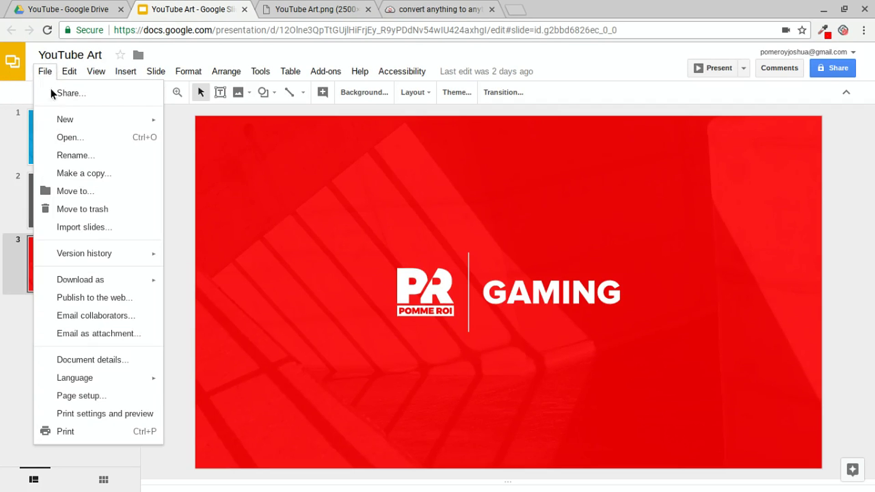
{"action": "mouse_move", "coordinate": [128, 281]}
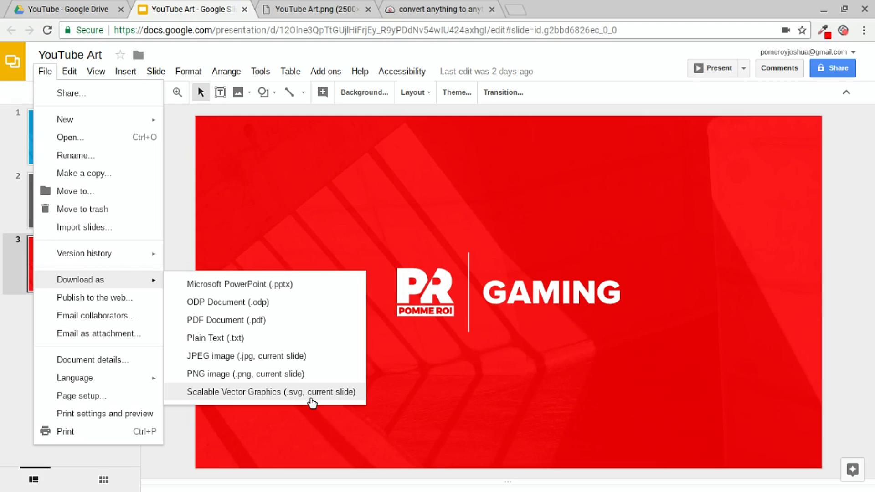
{"action": "left_click", "coordinate": [311, 401]}
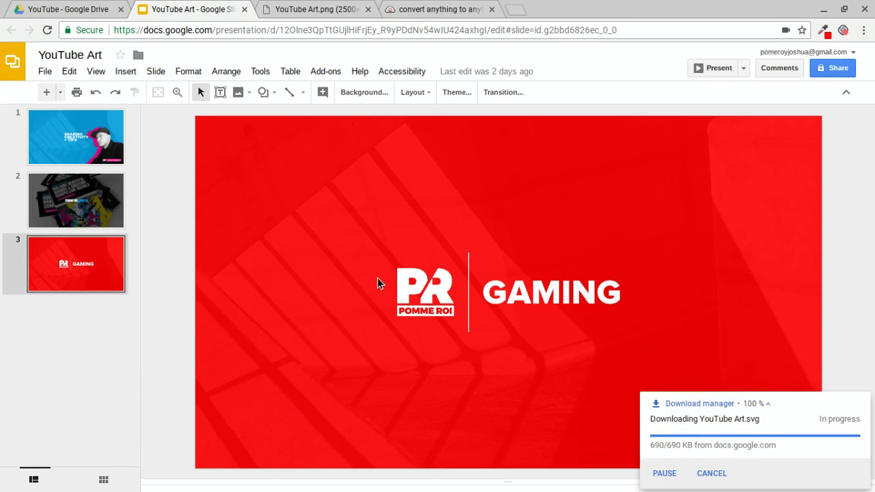
{"action": "left_click", "coordinate": [431, 7]}
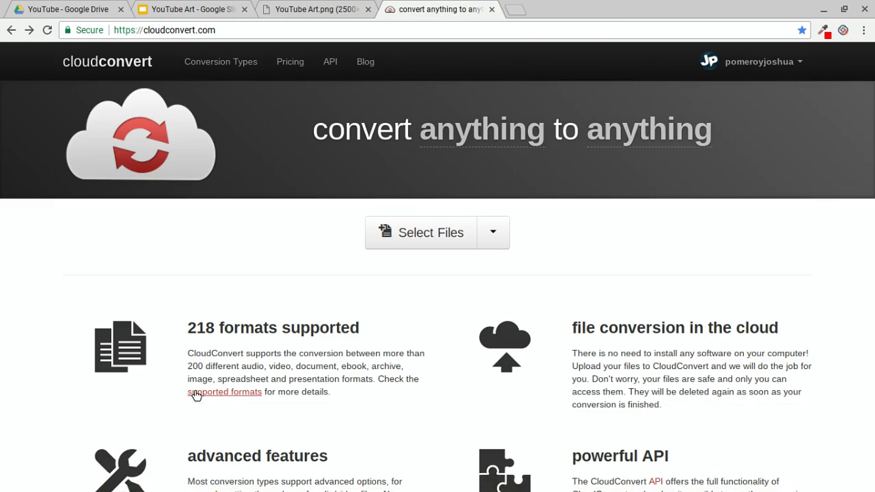
Step: Add YouTube Art.svg from the Downloads folder to CloudConvert
{"action": "left_click", "coordinate": [58, 484]}
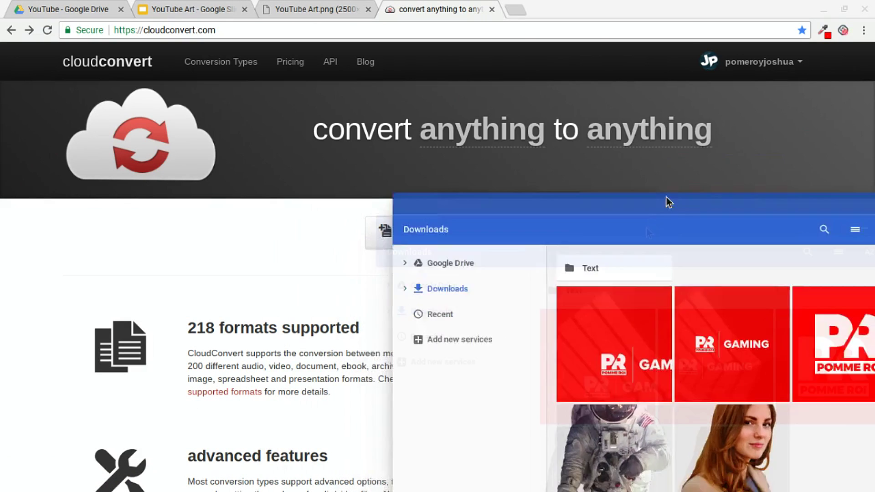
{"action": "left_click_drag", "start_coordinate": [668, 199], "coordinate": [760, 114]}
{"action": "left_click", "coordinate": [463, 210]}
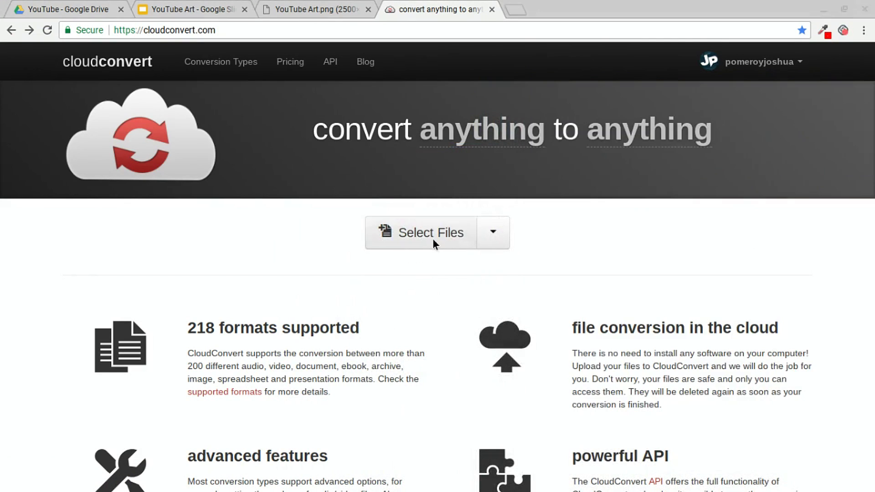
{"action": "left_click", "coordinate": [433, 239]}
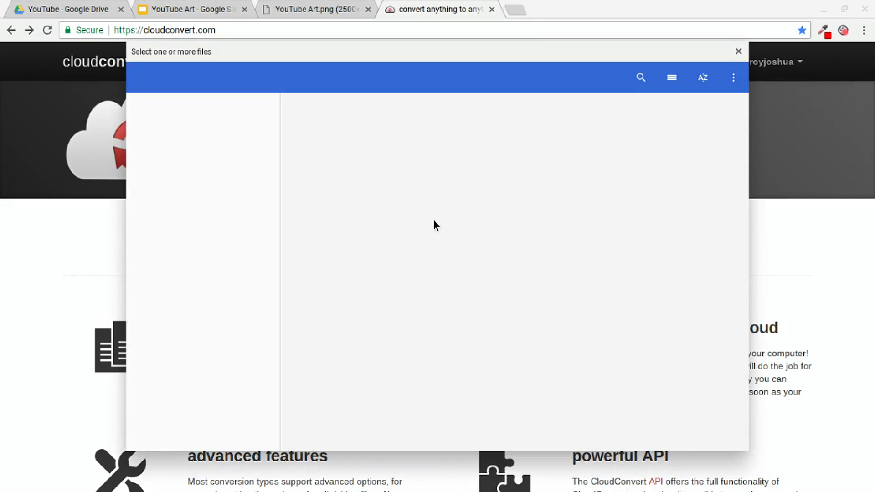
{"action": "double_click", "coordinate": [395, 166]}
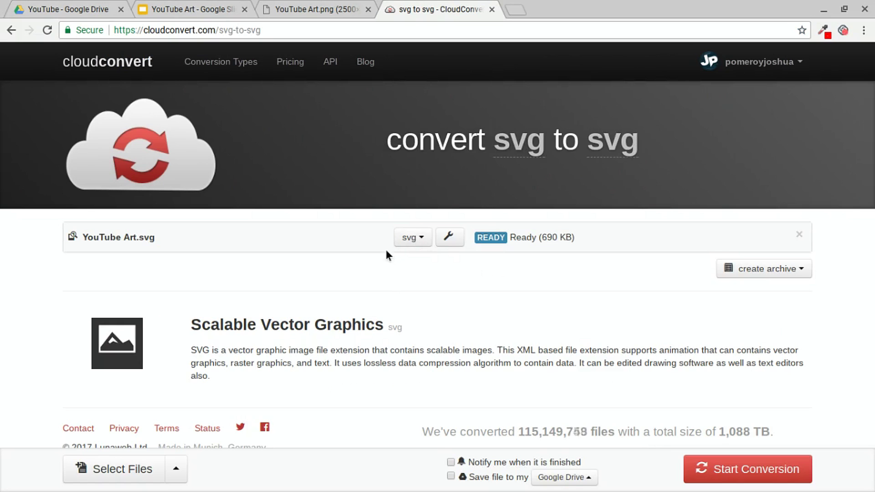
Step: Set the conversion's output format to image > png
{"action": "left_click", "coordinate": [418, 239]}
{"action": "mouse_move", "coordinate": [436, 294]}
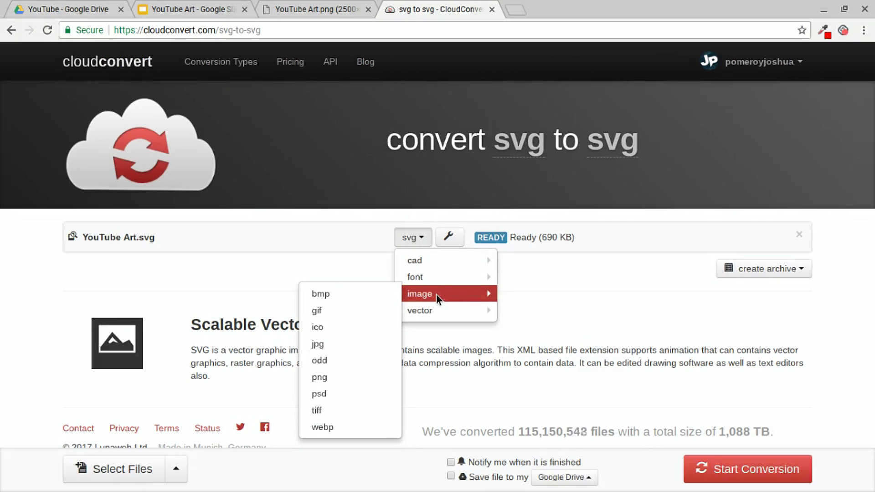
{"action": "left_click", "coordinate": [332, 378]}
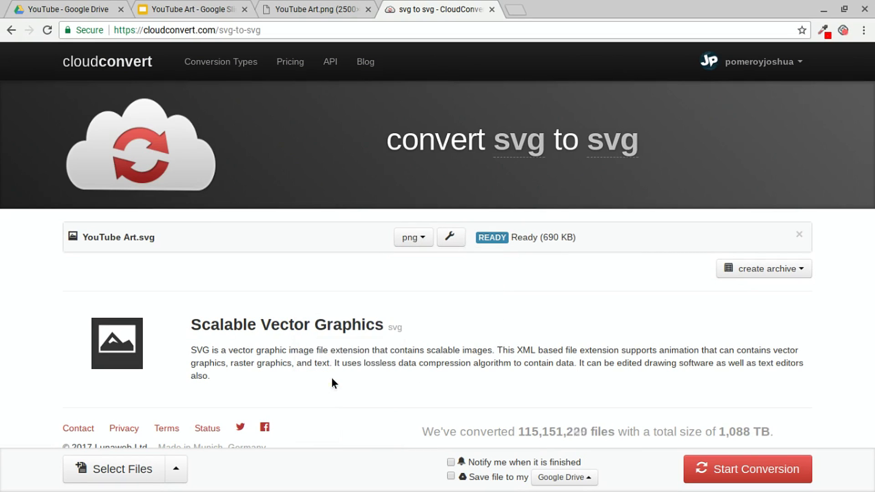
Step: Raise the PNG Density option from 72 to 300 DPI and confirm the conversion options
{"action": "left_click", "coordinate": [448, 239]}
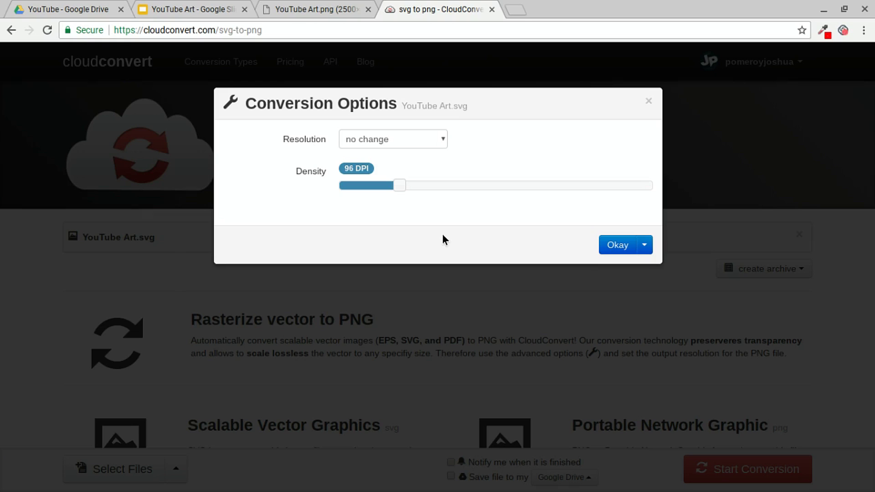
{"action": "left_click", "coordinate": [195, 9]}
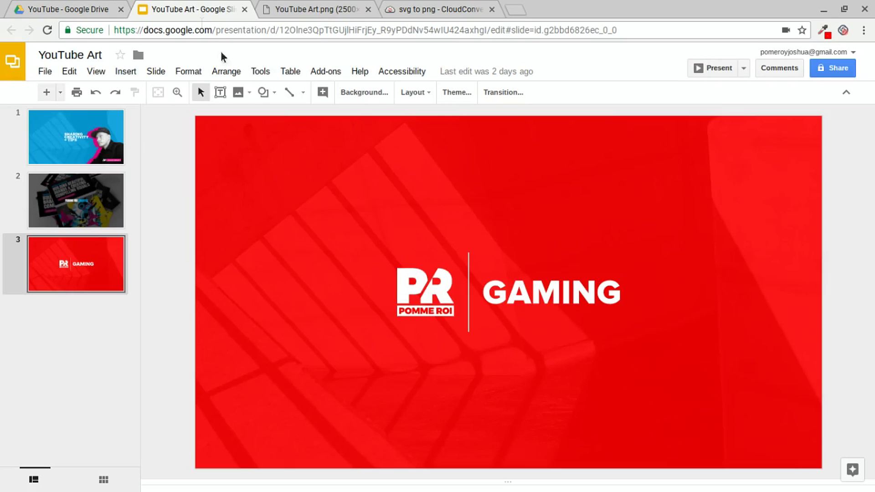
{"action": "left_click", "coordinate": [434, 9]}
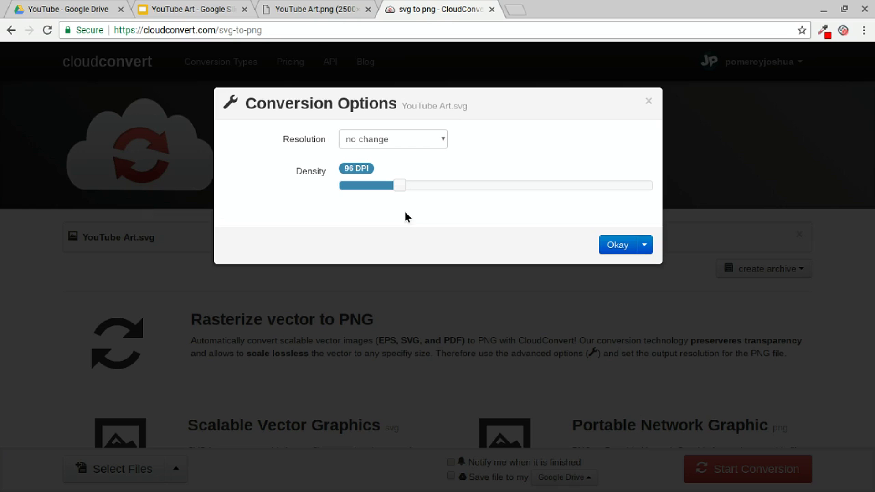
{"action": "key", "text": "Left"}
{"action": "left_click_drag", "start_coordinate": [386, 189], "coordinate": [448, 187]}
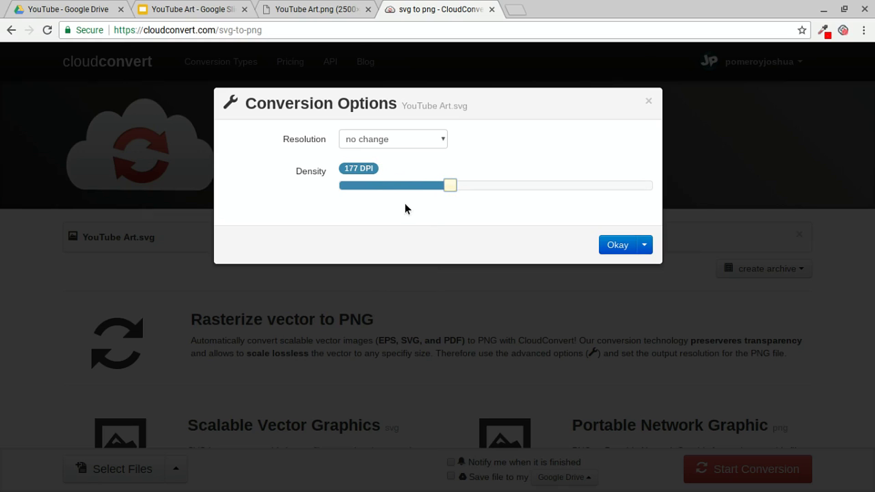
{"action": "key", "text": "Right"}
{"action": "key", "text": "Right"}
{"action": "key", "text": "Right"}
{"action": "key", "text": "Right"}
{"action": "key", "text": "Right"}
{"action": "key", "text": "Right"}
{"action": "key", "text": "Right"}
{"action": "key", "text": "Right"}
{"action": "key", "text": "Right"}
{"action": "key", "text": "Right"}
{"action": "key", "text": "Right"}
{"action": "key", "text": "Right"}
{"action": "key", "text": "Right"}
{"action": "key", "text": "Right"}
{"action": "key", "text": "Right"}
{"action": "key", "text": "Right"}
{"action": "key", "text": "Right"}
{"action": "key", "text": "Right"}
{"action": "key", "text": "Right"}
{"action": "key", "text": "Right"}
{"action": "key", "text": "Right"}
{"action": "key", "text": "Right"}
{"action": "key", "text": "Right"}
{"action": "key", "text": "Right"}
{"action": "key", "text": "Right"}
{"action": "key", "text": "Right"}
{"action": "key", "text": "Right"}
{"action": "key", "text": "Right"}
{"action": "key", "text": "Right"}
{"action": "key", "text": "Right"}
{"action": "key", "text": "Right"}
{"action": "key", "text": "Right"}
{"action": "key", "text": "Right"}
{"action": "key", "text": "Right"}
{"action": "key", "text": "Right"}
{"action": "key", "text": "Right"}
{"action": "key", "text": "Right"}
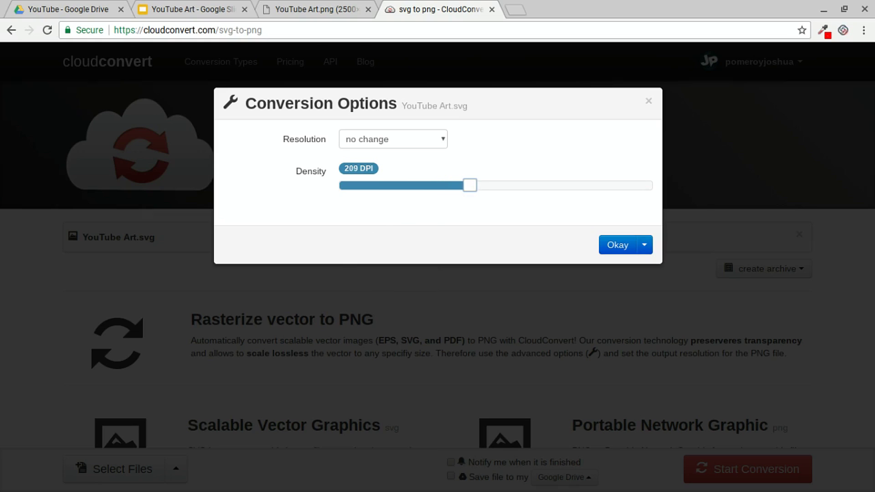
{"action": "key", "text": "Right"}
{"action": "key", "text": "Right"}
{"action": "key", "text": "Right"}
{"action": "key", "text": "Right"}
{"action": "key", "text": "Right"}
{"action": "key", "text": "Right"}
{"action": "key", "text": "Right"}
{"action": "key", "text": "Right"}
{"action": "key", "text": "Right"}
{"action": "key", "text": "Right"}
{"action": "key", "text": "Right"}
{"action": "key", "text": "Right"}
{"action": "key", "text": "Right"}
{"action": "key", "text": "Right"}
{"action": "key", "text": "Right"}
{"action": "key", "text": "Right"}
{"action": "key", "text": "Right"}
{"action": "key", "text": "Right"}
{"action": "key", "text": "Right"}
{"action": "key", "text": "Right"}
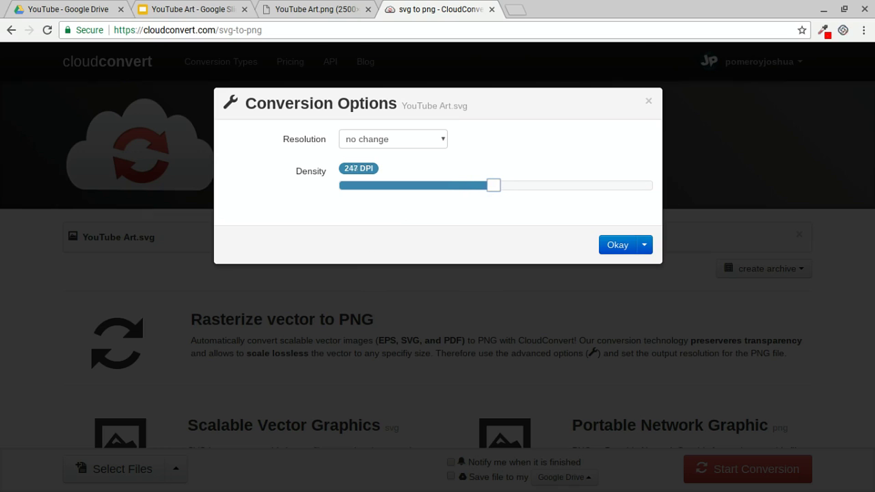
{"action": "key", "text": "Right"}
{"action": "key", "text": "Right"}
{"action": "key", "text": "Right"}
{"action": "key", "text": "Right"}
{"action": "key", "text": "Right"}
{"action": "key", "text": "Right"}
{"action": "key", "text": "Right"}
{"action": "key", "text": "Right"}
{"action": "key", "text": "Right"}
{"action": "key", "text": "Right"}
{"action": "key", "text": "Right"}
{"action": "key", "text": "Right"}
{"action": "key", "text": "Right"}
{"action": "key", "text": "Right"}
{"action": "key", "text": "Right"}
{"action": "key", "text": "Right"}
{"action": "key", "text": "Right"}
{"action": "key", "text": "Right"}
{"action": "key", "text": "Right"}
{"action": "key", "text": "Right"}
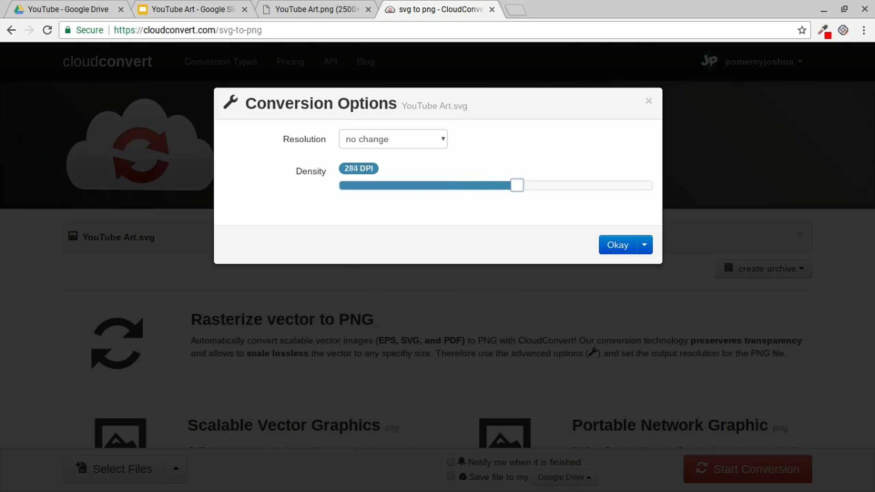
{"action": "key", "text": "Right"}
{"action": "key", "text": "Right"}
{"action": "key", "text": "Right"}
{"action": "key", "text": "Right"}
{"action": "key", "text": "Right"}
{"action": "left_click", "coordinate": [605, 251]}
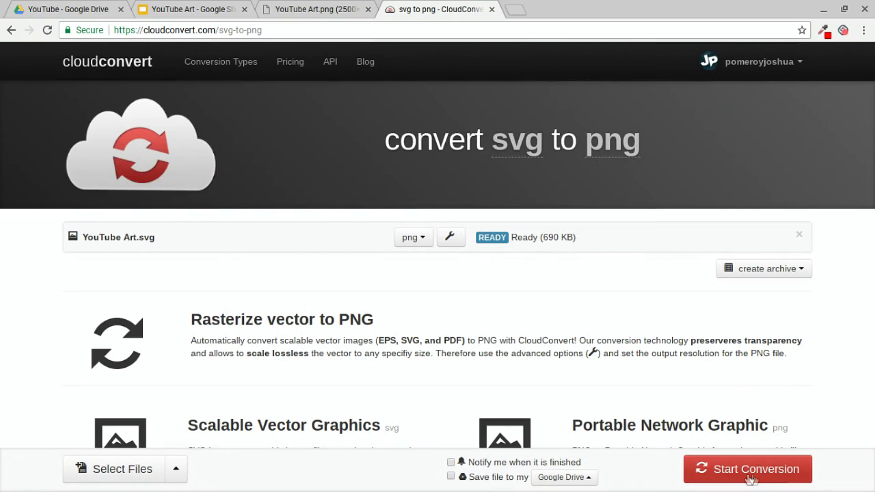
Step: Convert the SVG at 300 DPI and download the result as YouTube Art (1).png
{"action": "left_click", "coordinate": [750, 478]}
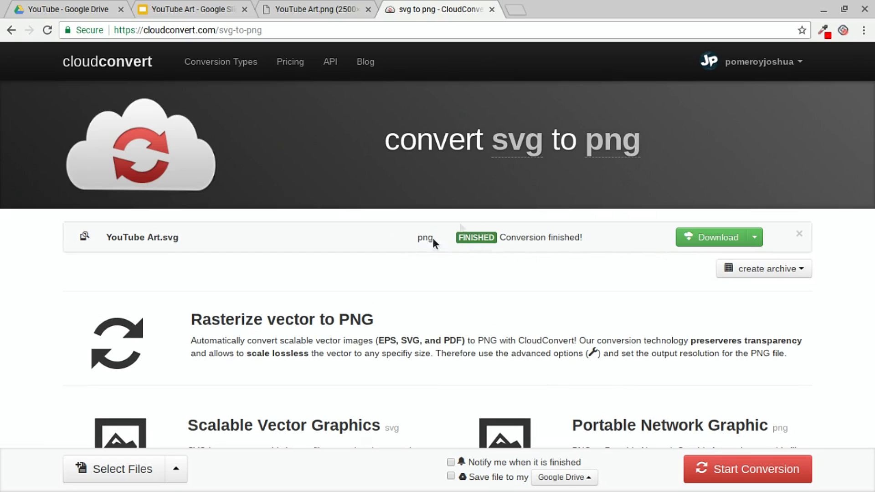
{"action": "left_click", "coordinate": [714, 243]}
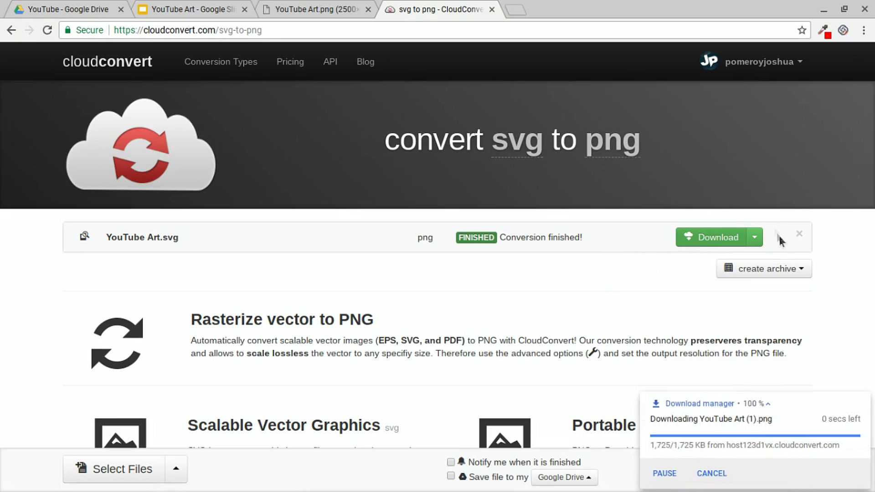
{"action": "left_click", "coordinate": [799, 233]}
{"action": "left_click", "coordinate": [693, 472]}
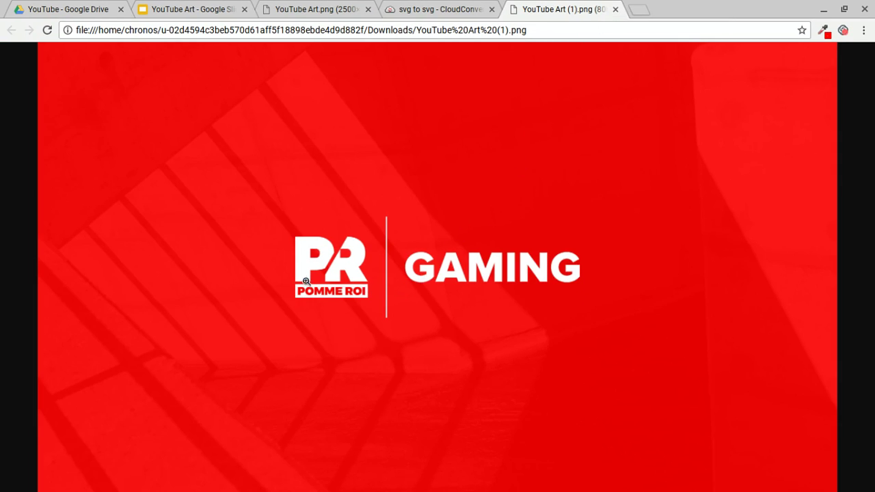
Step: Zoom YouTube Art (1).png to 100% to inspect the 8000 × 4500 PR Pomme Roi GAMING banner
{"action": "left_click", "coordinate": [492, 329]}
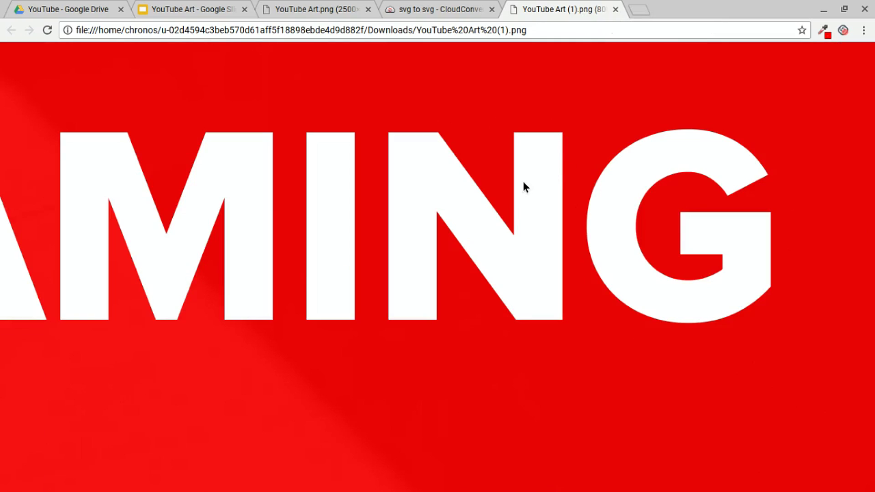
Step: Close the first PNG's tab and set YouTube Art.svg to png with default 96 DPI options
{"action": "left_click", "coordinate": [615, 9]}
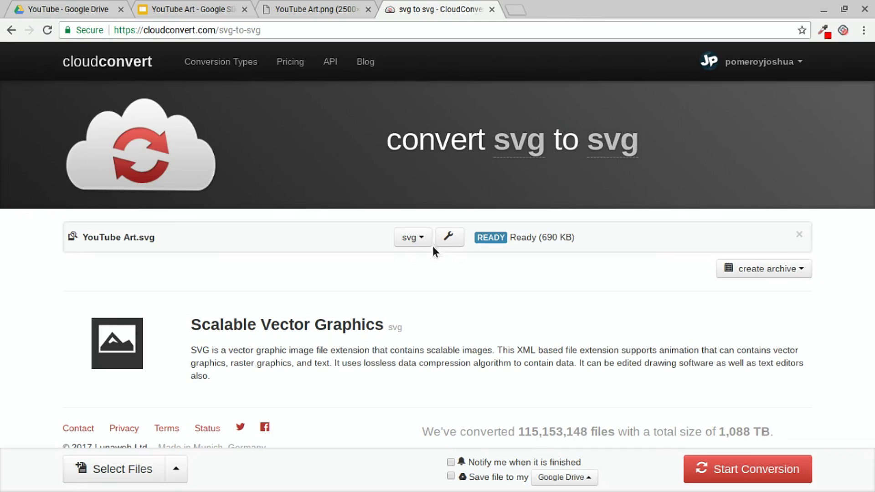
{"action": "left_click", "coordinate": [417, 246]}
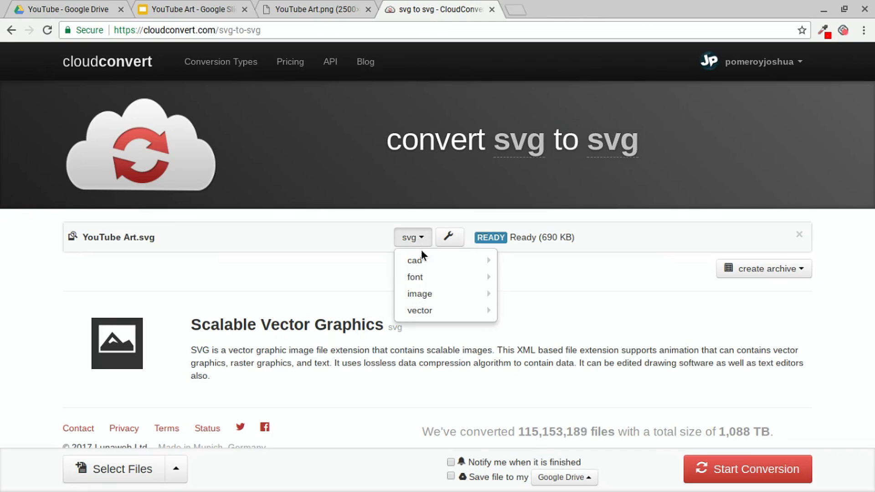
{"action": "mouse_move", "coordinate": [423, 292]}
{"action": "left_click", "coordinate": [319, 376]}
{"action": "left_click", "coordinate": [450, 237]}
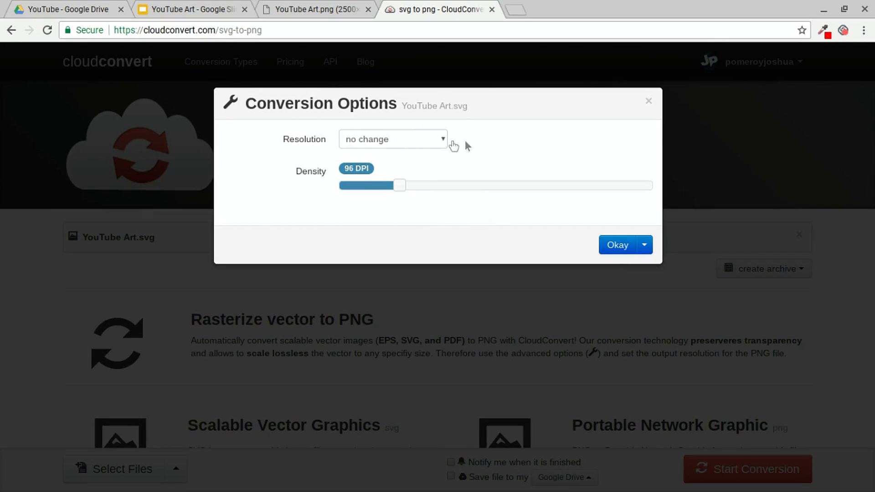
{"action": "left_click", "coordinate": [617, 246]}
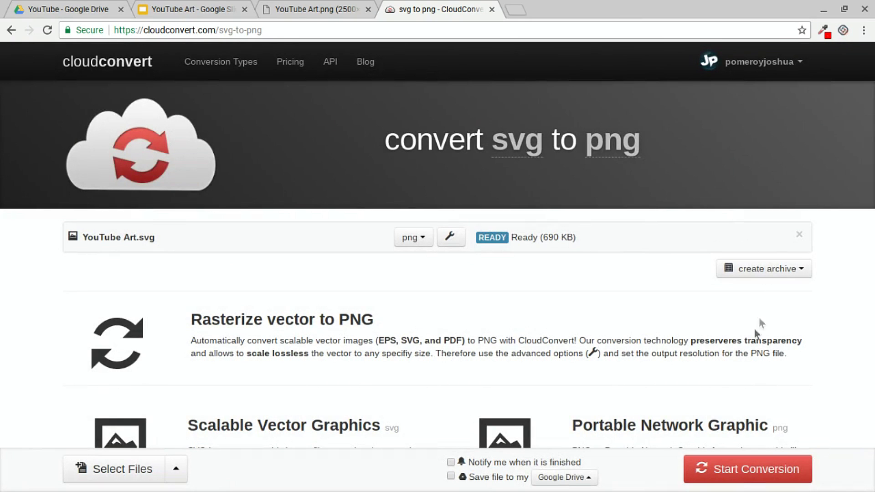
Step: Convert again and download the result as YouTube Art (2).png
{"action": "left_click", "coordinate": [759, 471]}
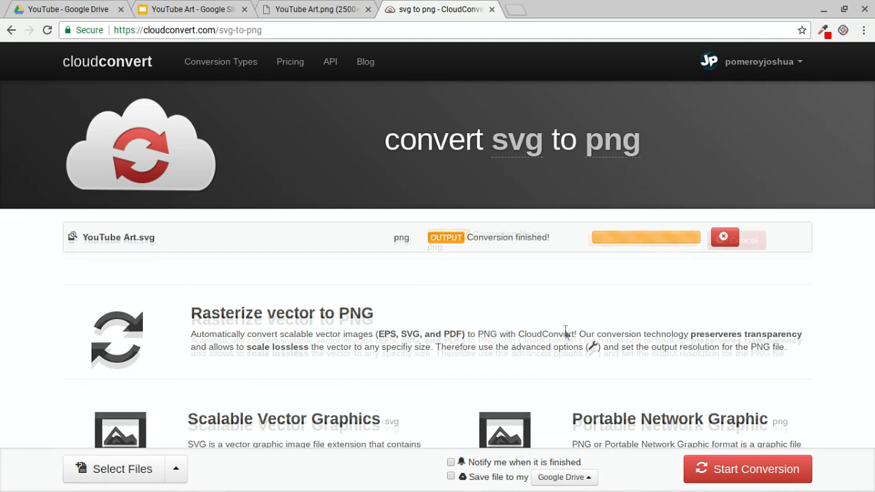
{"action": "left_click", "coordinate": [707, 238]}
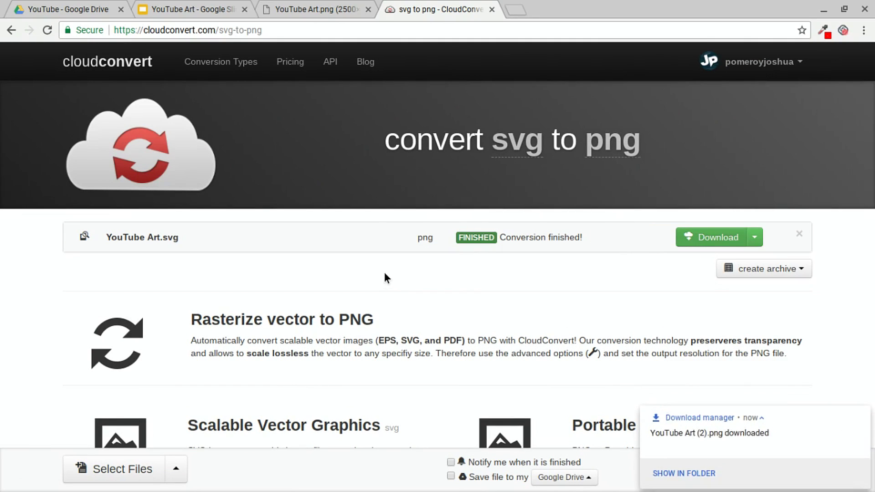
{"action": "left_click", "coordinate": [684, 473]}
Step: Drag YouTube Art (2).png from the Files window into a new Chrome tab to view it at 2560 × 1440
{"action": "left_click_drag", "start_coordinate": [557, 246], "coordinate": [531, 5]}
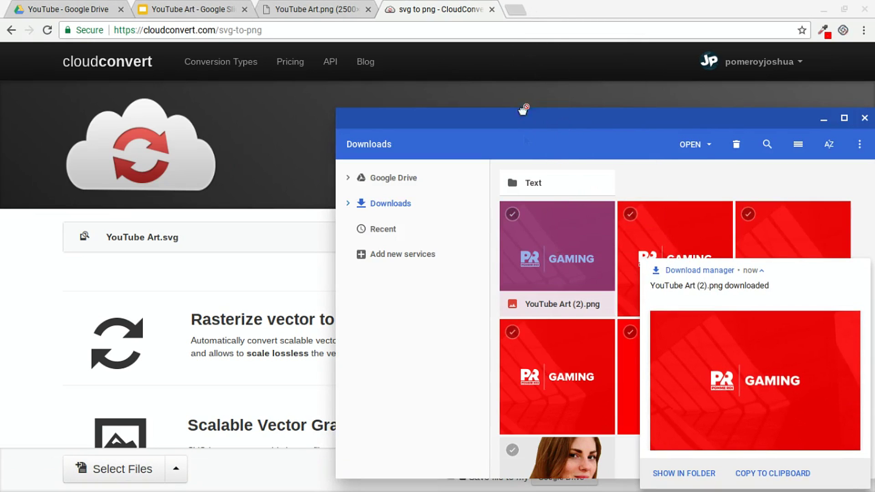
{"action": "left_click_drag", "start_coordinate": [523, 109], "coordinate": [529, 9]}
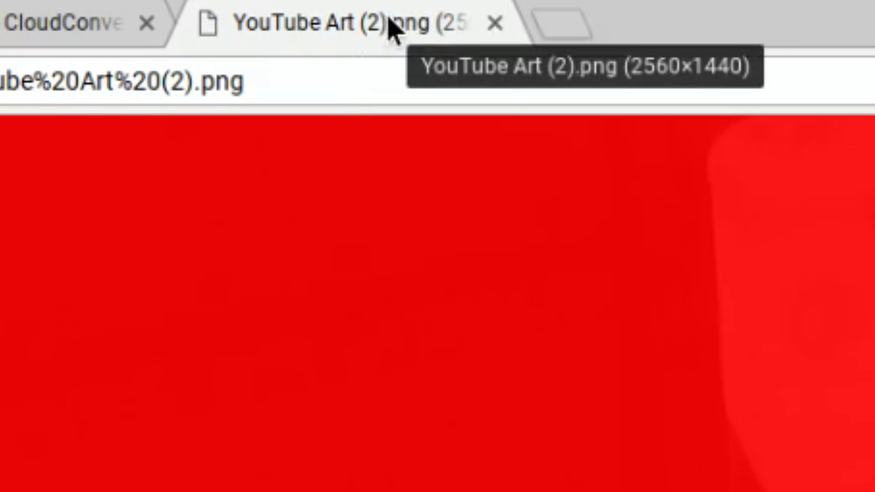